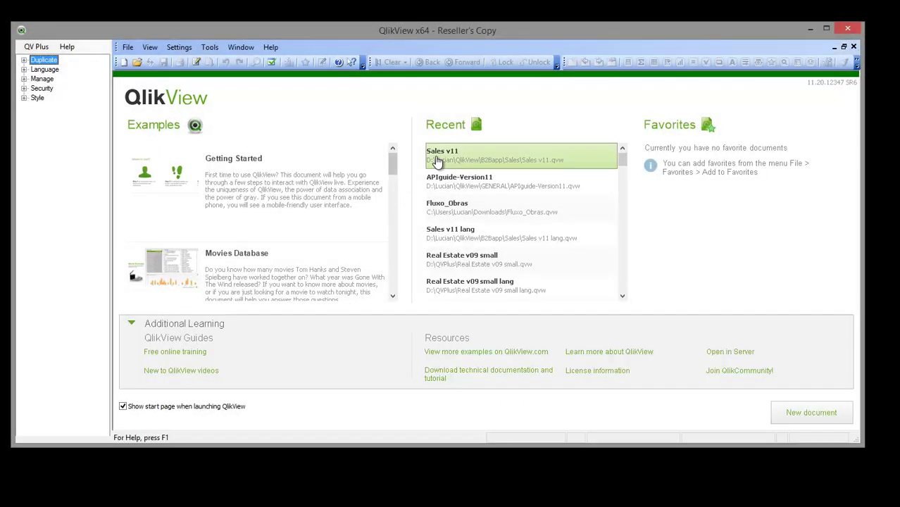
# Step: Open the Sales v11 document from the Recent list and expand the QV Plus Manage options
pyautogui.click(443, 152)
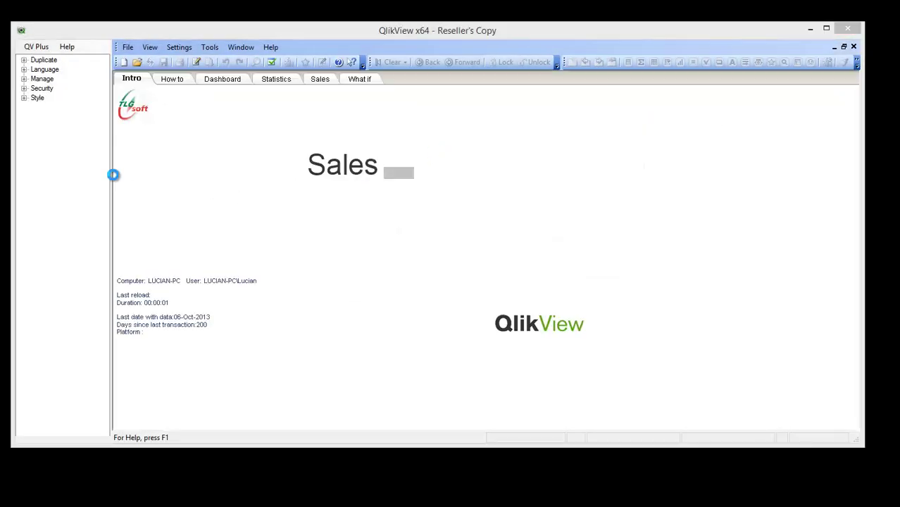
pyautogui.click(24, 79)
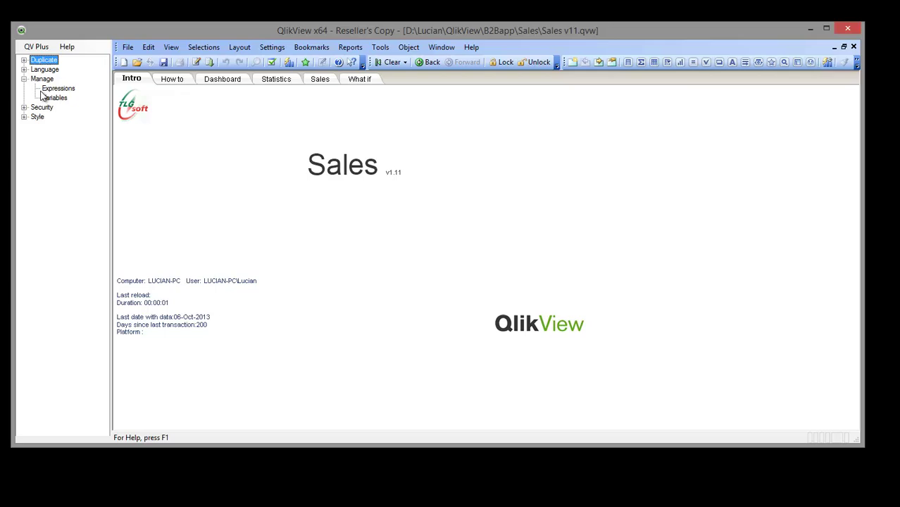
# Step: In the Variables manager, sort names descending and mark vMTD_Vanzari through vLMMTD_MarjaBruta
pyautogui.click(55, 98)
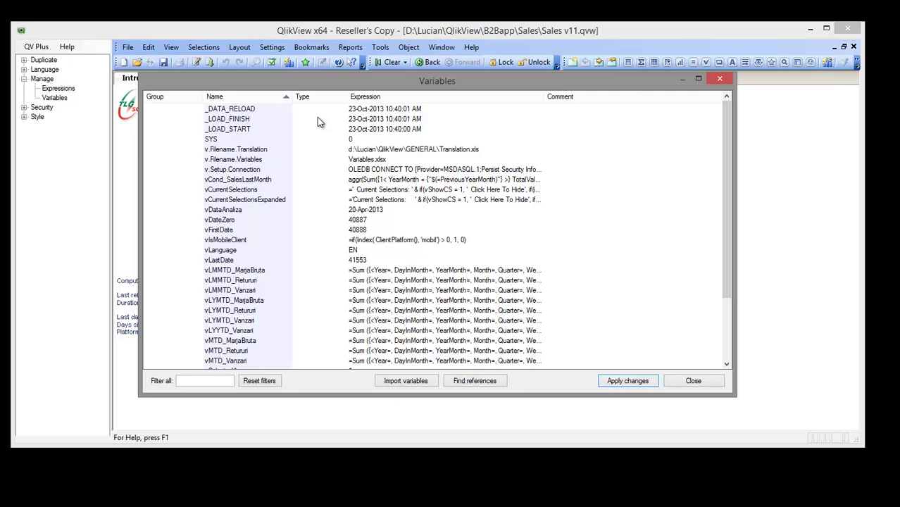
pyautogui.click(247, 99)
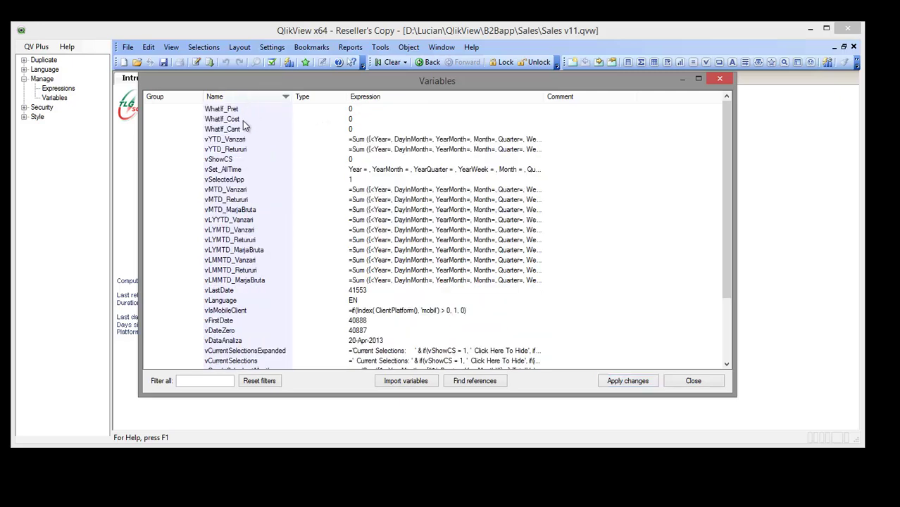
pyautogui.click(180, 190)
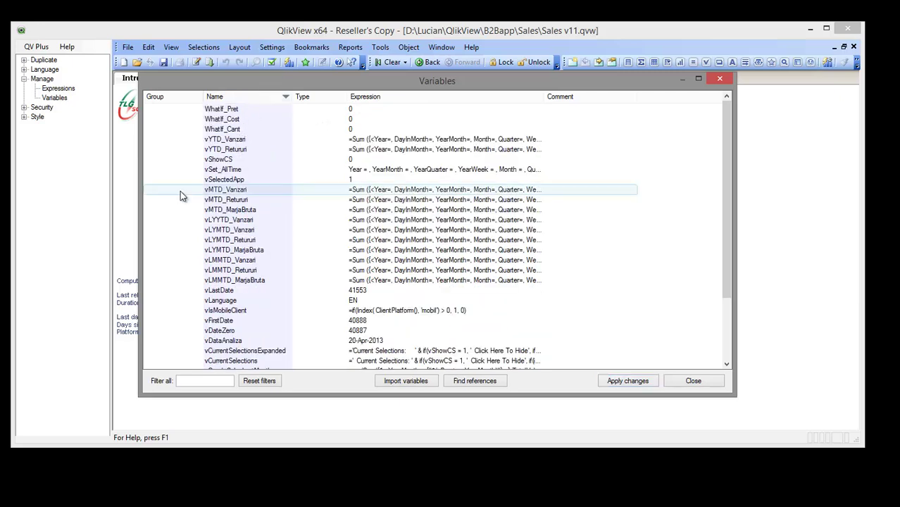
pyautogui.keyDown('shift'); pyautogui.click(187, 279); pyautogui.keyUp('shift')
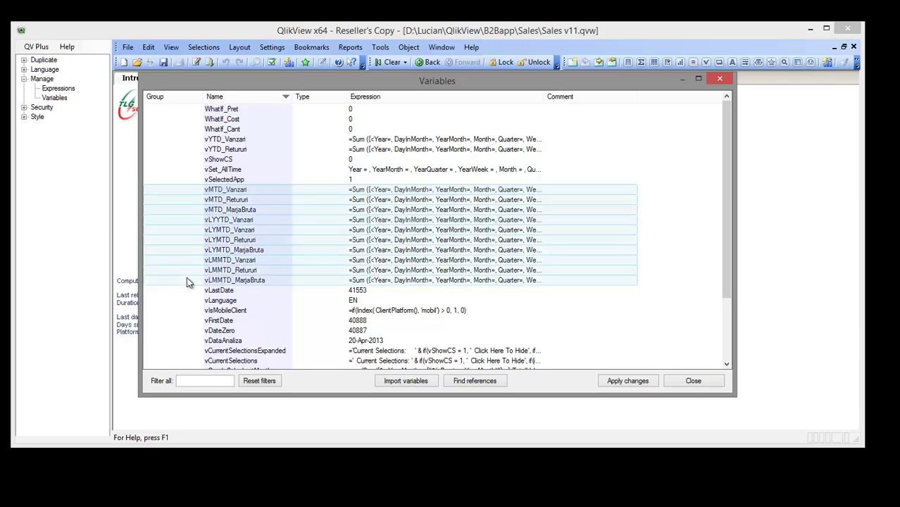
# Step: Set the group of the marked variables to 'Dashboard'
pyautogui.rightClick(191, 222)
pyautogui.moveTo(285, 243)
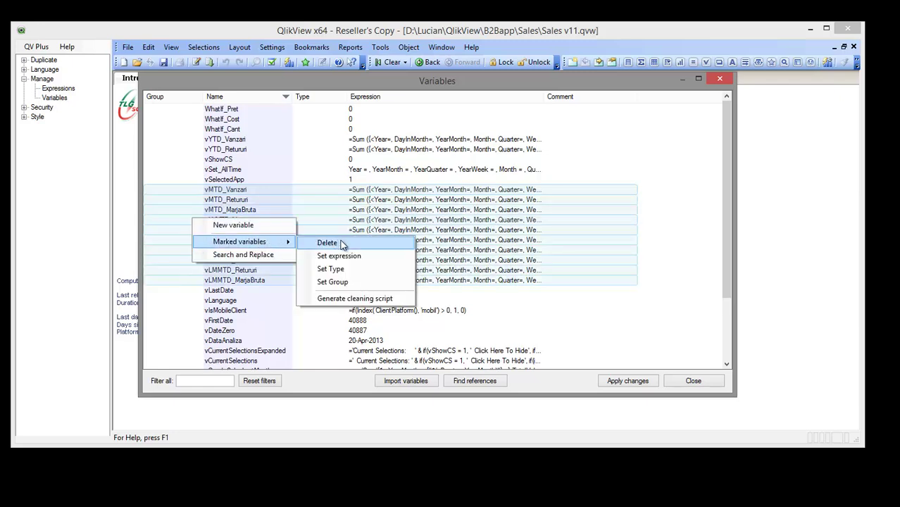
pyautogui.click(337, 281)
pyautogui.write('Da')
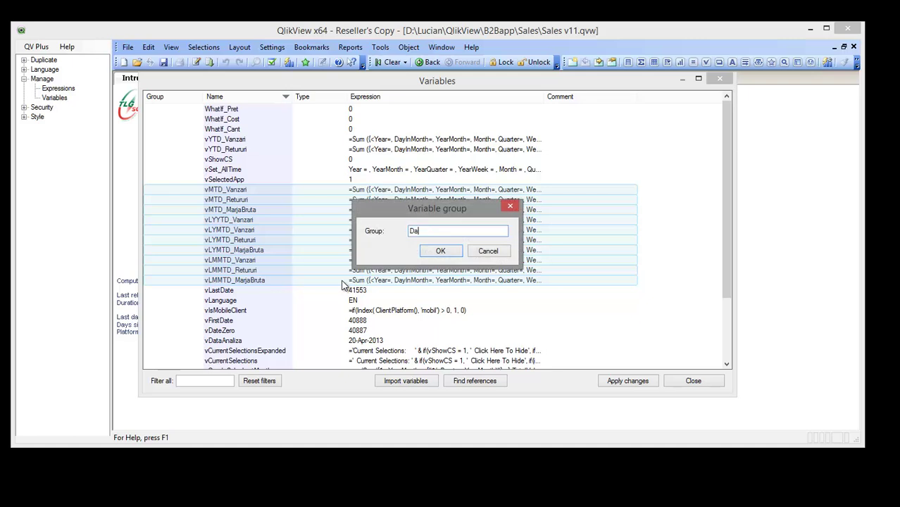
pyautogui.write('shboard')
pyautogui.press('Return')
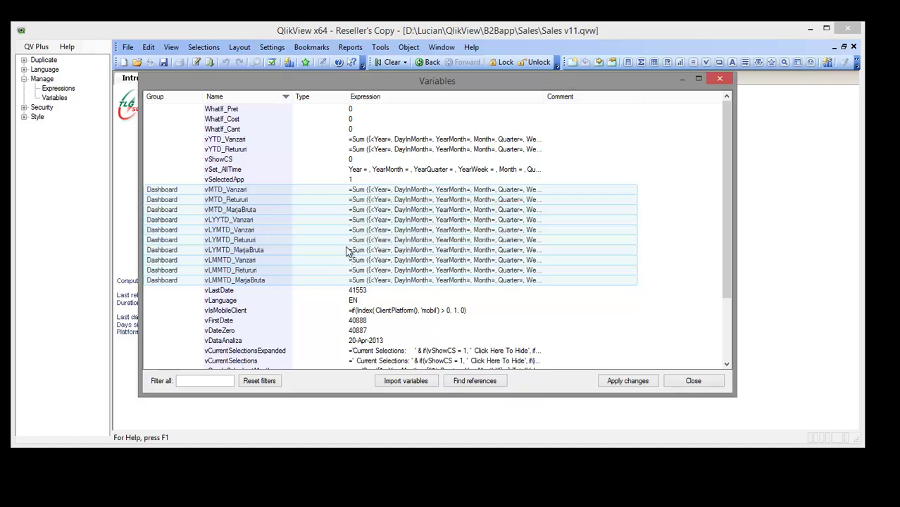
# Step: Set the type of the marked variables to 'Amount'
pyautogui.rightClick(340, 209)
pyautogui.moveTo(384, 231)
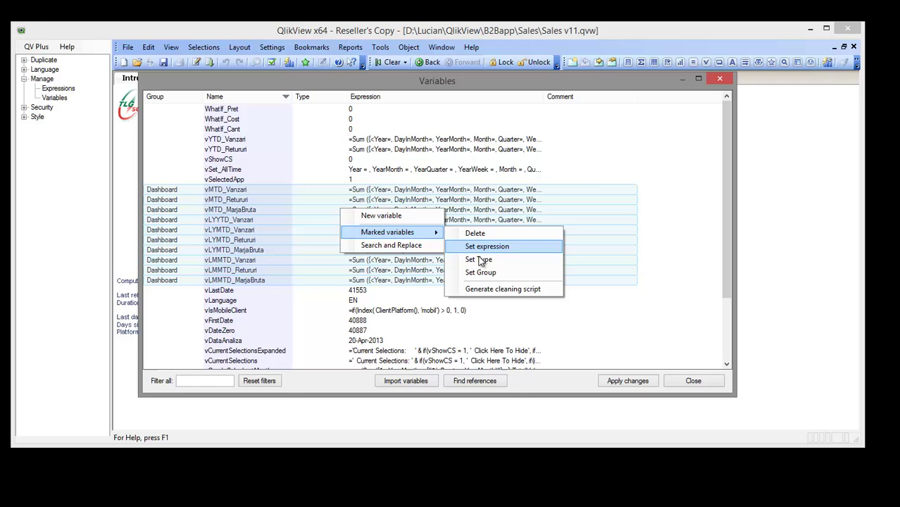
pyautogui.click(479, 259)
pyautogui.write('Amou')
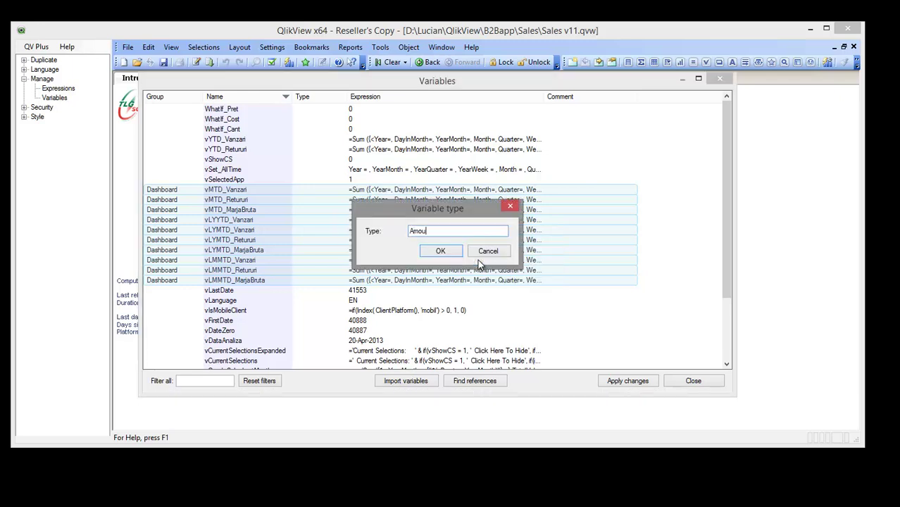
pyautogui.write('nt')
pyautogui.press('Return')
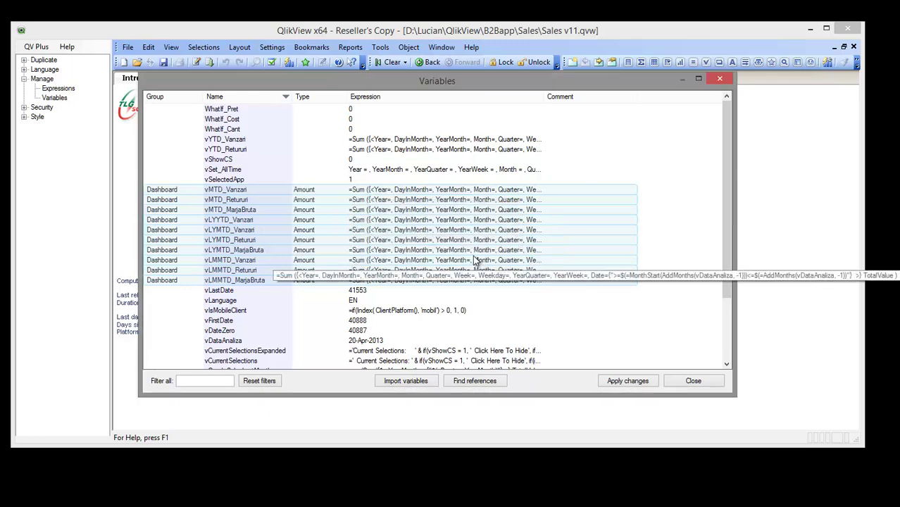
pyautogui.click(243, 180)
# Step: Run Find references to count where each variable is used, including the script
pyautogui.click(254, 180)
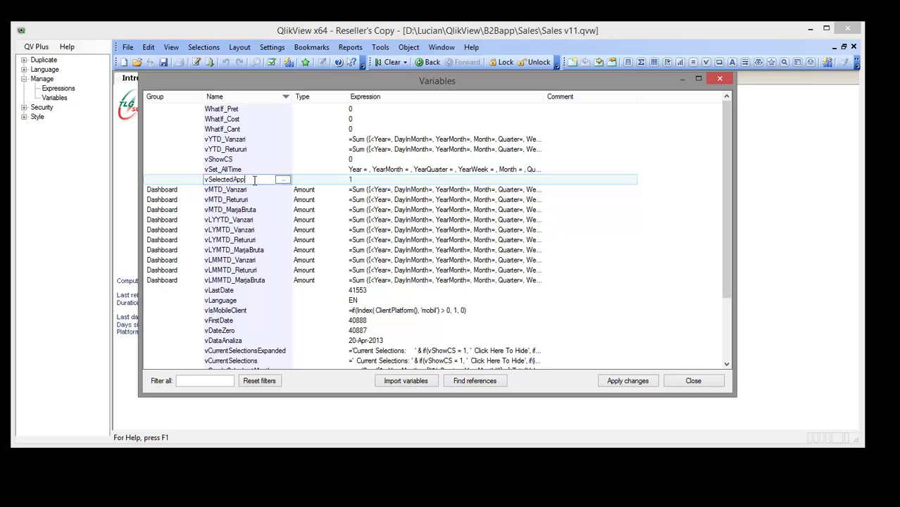
pyautogui.click(254, 190)
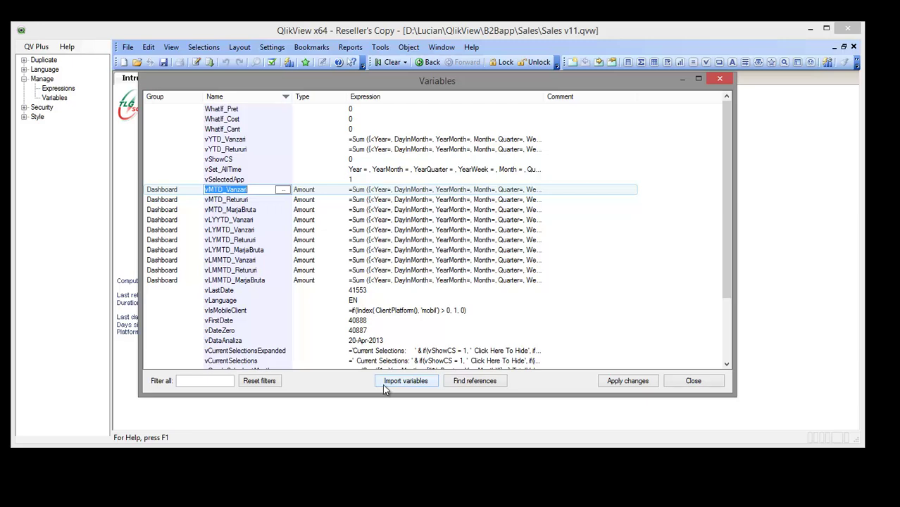
pyautogui.click(479, 380)
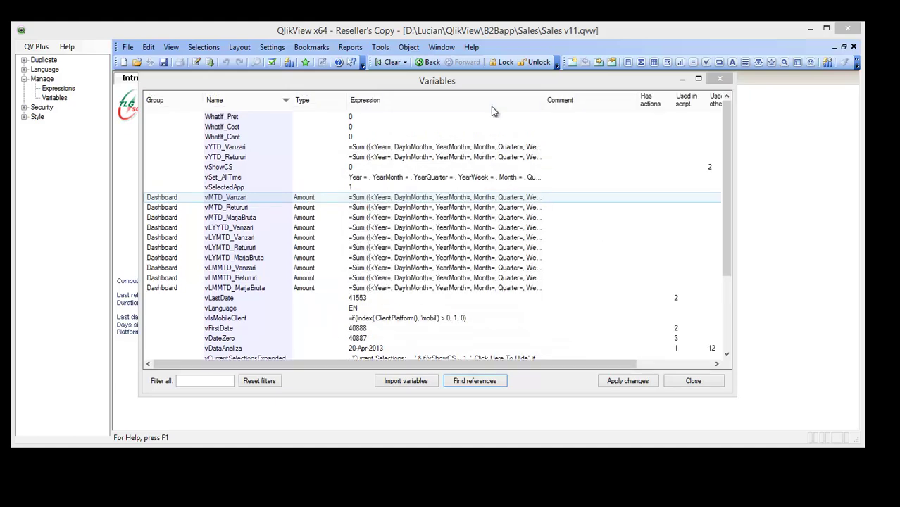
# Step: Widen the Variables window and sort the list by its usage columns, ending with script use
pyautogui.moveTo(503, 80); pyautogui.dragTo(403, 85)
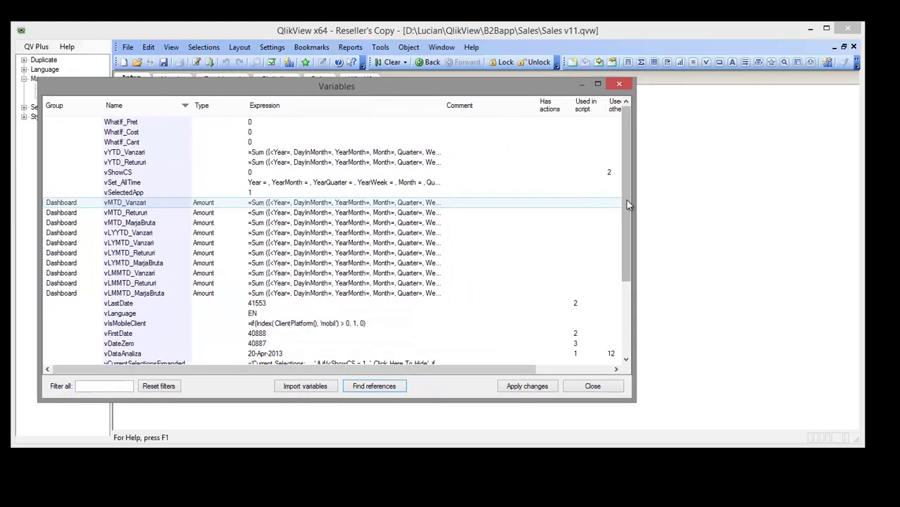
pyautogui.moveTo(633, 199); pyautogui.dragTo(773, 214)
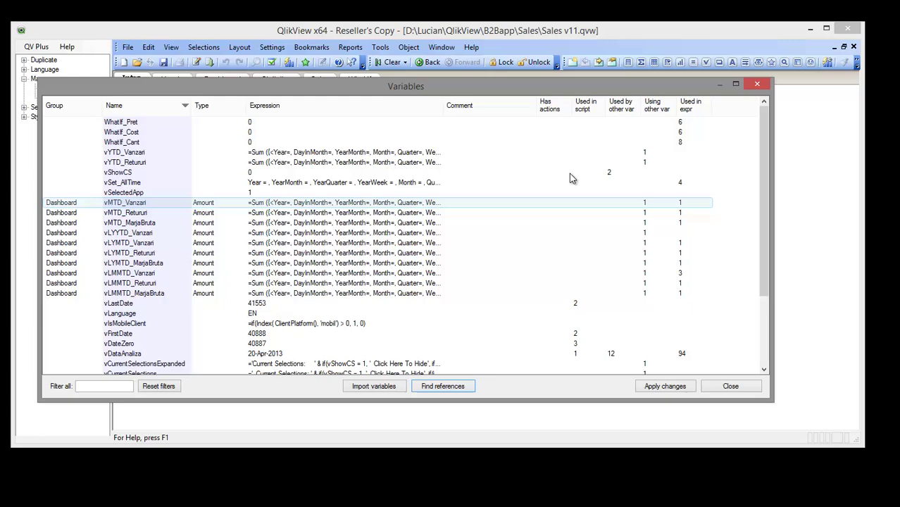
pyautogui.click(689, 105)
pyautogui.click(661, 107)
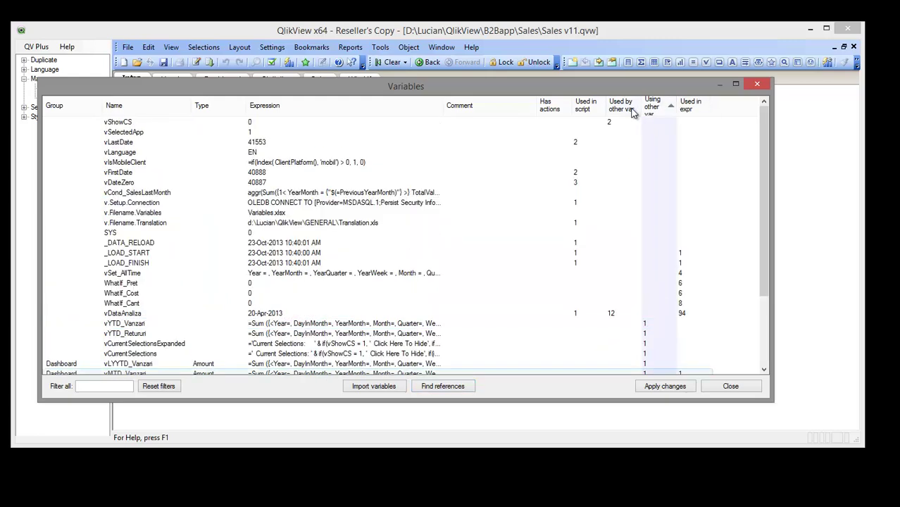
pyautogui.click(637, 111)
pyautogui.click(602, 110)
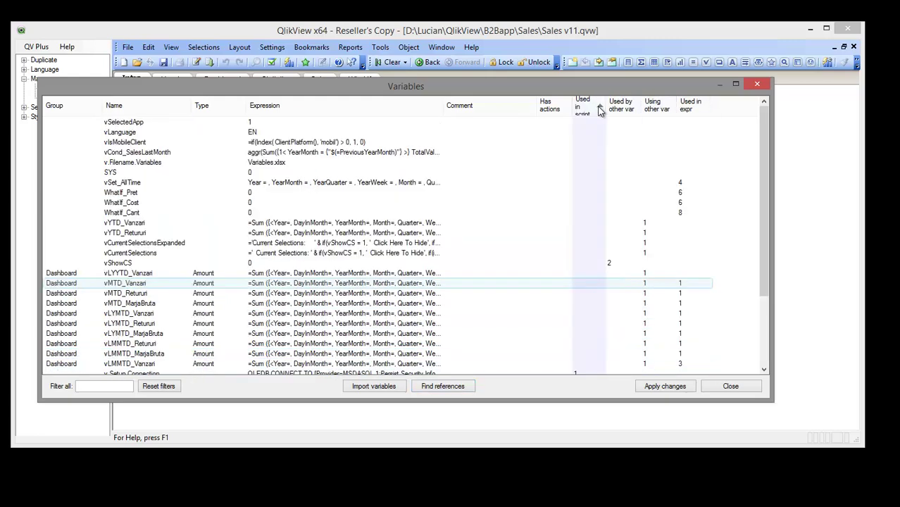
# Step: Delete the eleven unused variables, from vSelectedApp to SYS plus vYTD_Vanzari, vCurrentSelections and vLYYTD_Vanzari
pyautogui.click(652, 122)
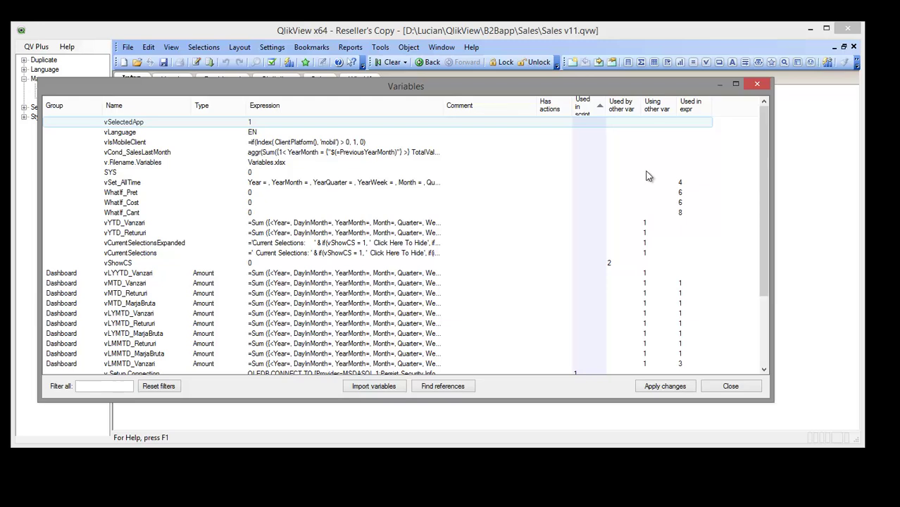
pyautogui.keyDown('shift'); pyautogui.click(648, 176); pyautogui.keyUp('shift')
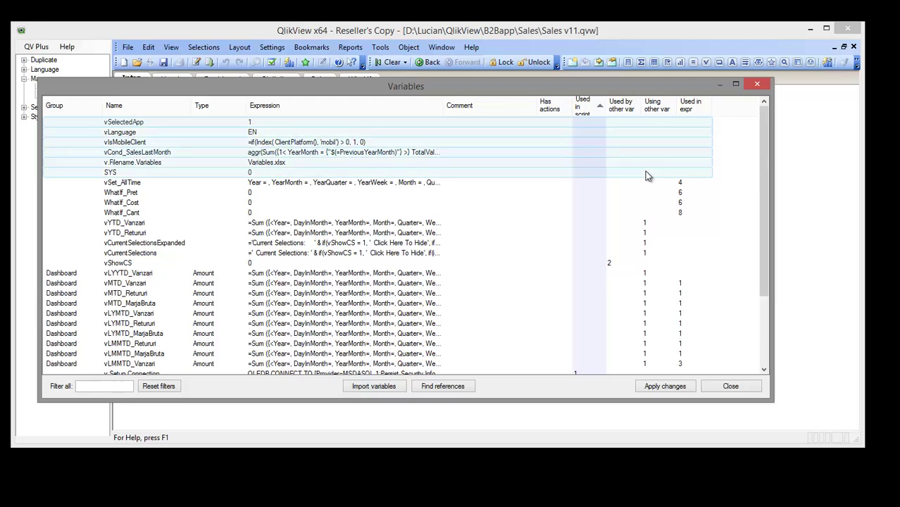
pyautogui.keyDown('ctrl'); pyautogui.click(644, 222); pyautogui.keyUp('ctrl')
pyautogui.keyDown('ctrl'); pyautogui.click(646, 232); pyautogui.keyUp('ctrl')
pyautogui.keyDown('ctrl'); pyautogui.click(648, 243); pyautogui.keyUp('ctrl')
pyautogui.keyDown('ctrl'); pyautogui.click(647, 252); pyautogui.keyUp('ctrl')
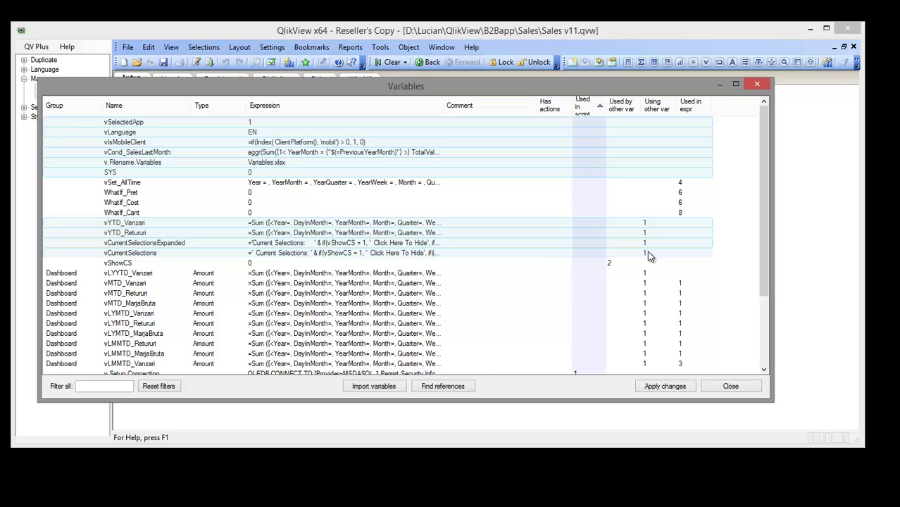
pyautogui.keyDown('ctrl'); pyautogui.click(644, 273); pyautogui.keyUp('ctrl')
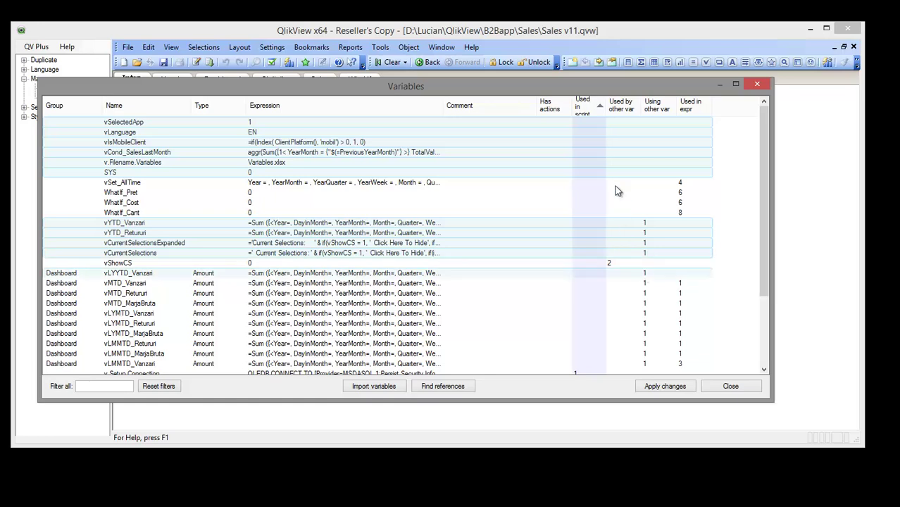
pyautogui.press('Delete')
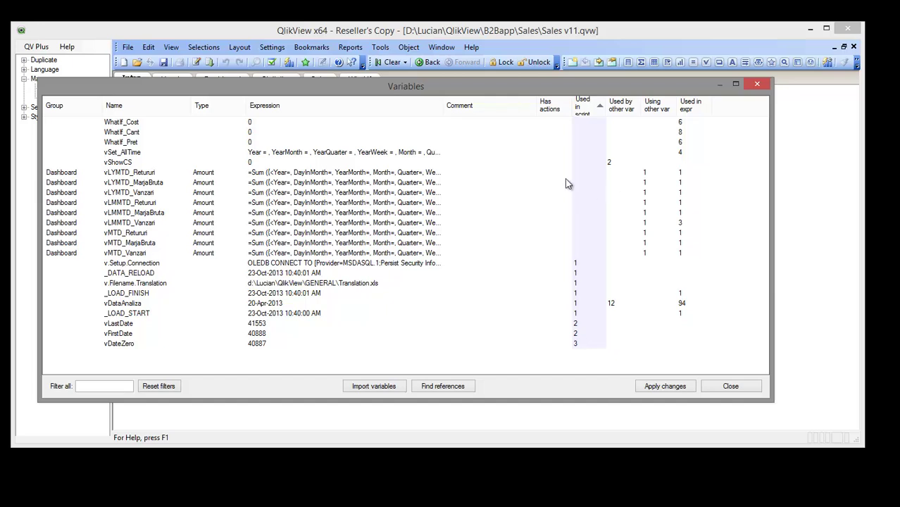
# Step: Mark v.Setup.Connection through vDateZero, leaving _LOAD_START, vDataAnaliza and _LOAD_FINISH unmarked
pyautogui.click(582, 264)
pyautogui.keyDown('shift'); pyautogui.click(589, 347); pyautogui.keyUp('shift')
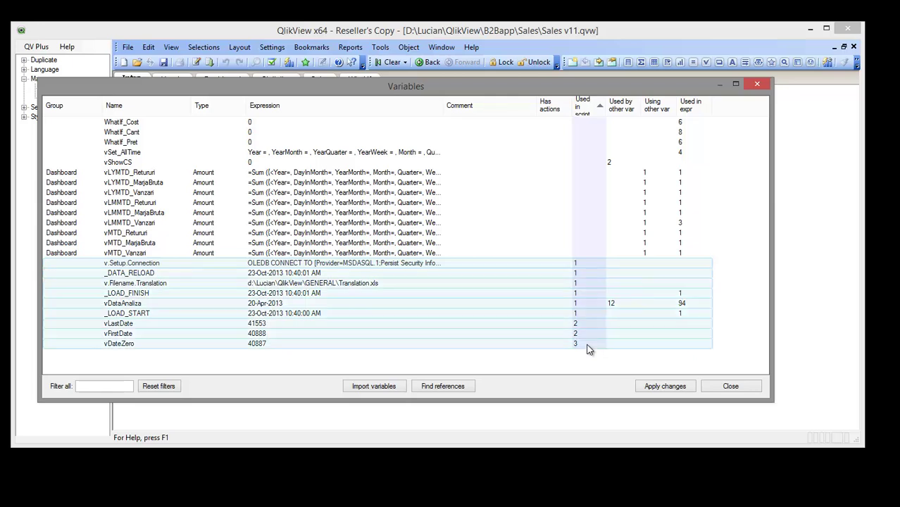
pyautogui.keyDown('ctrl'); pyautogui.click(606, 314); pyautogui.keyUp('ctrl')
pyautogui.keyDown('ctrl'); pyautogui.click(611, 304); pyautogui.keyUp('ctrl')
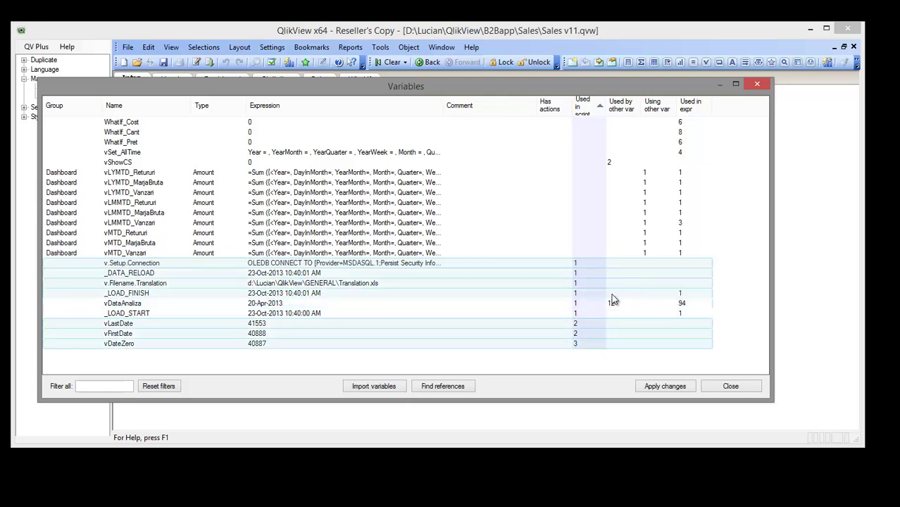
pyautogui.keyDown('ctrl'); pyautogui.click(612, 294); pyautogui.keyUp('ctrl')
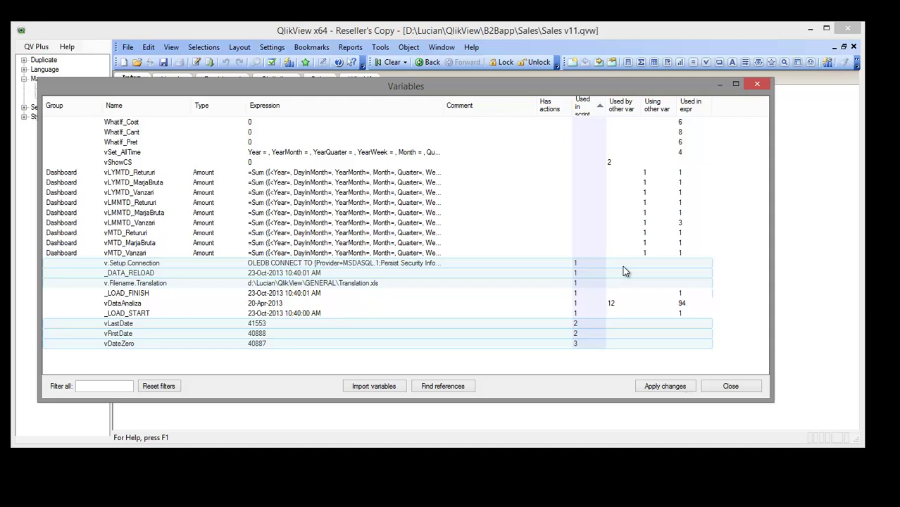
# Step: Generate and copy the six null() cleaning-script lines, then delete the marked variables
pyautogui.rightClick(623, 271)
pyautogui.moveTo(641, 290)
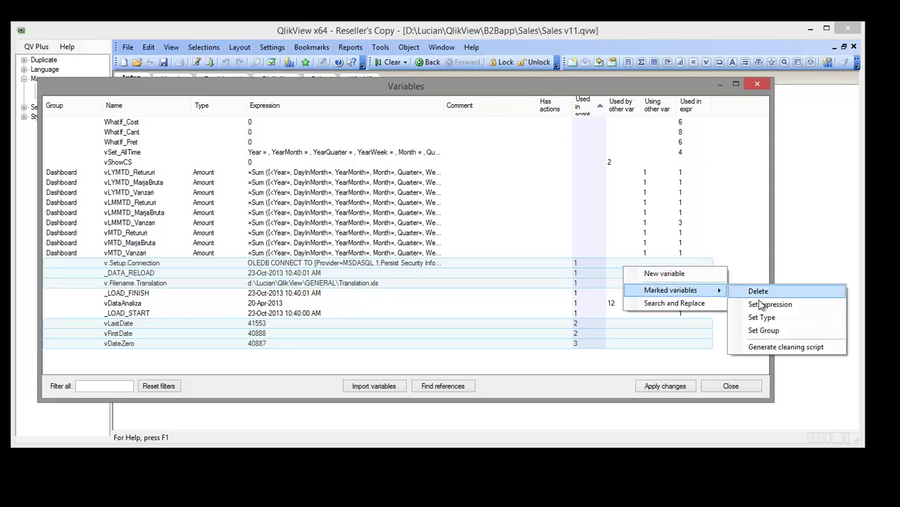
pyautogui.click(767, 347)
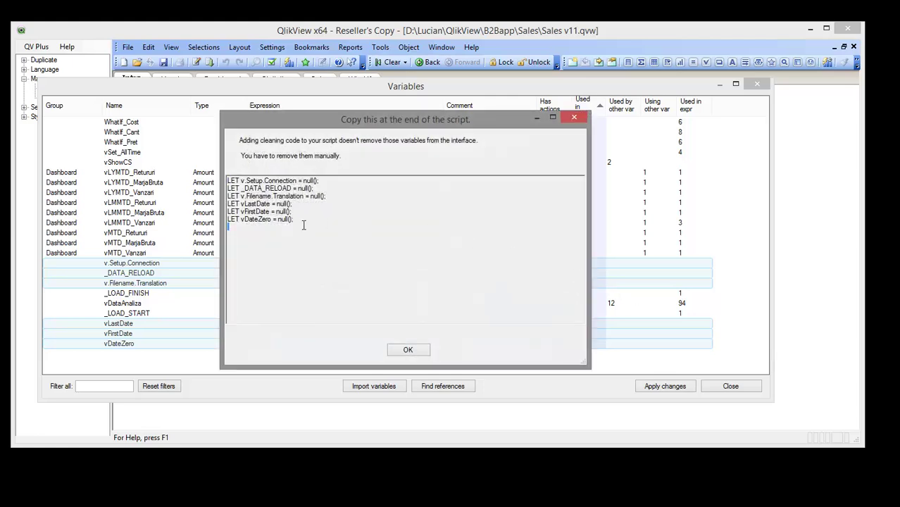
pyautogui.moveTo(304, 224); pyautogui.dragTo(229, 180)
pyautogui.hotkey('ctrl', 'c')
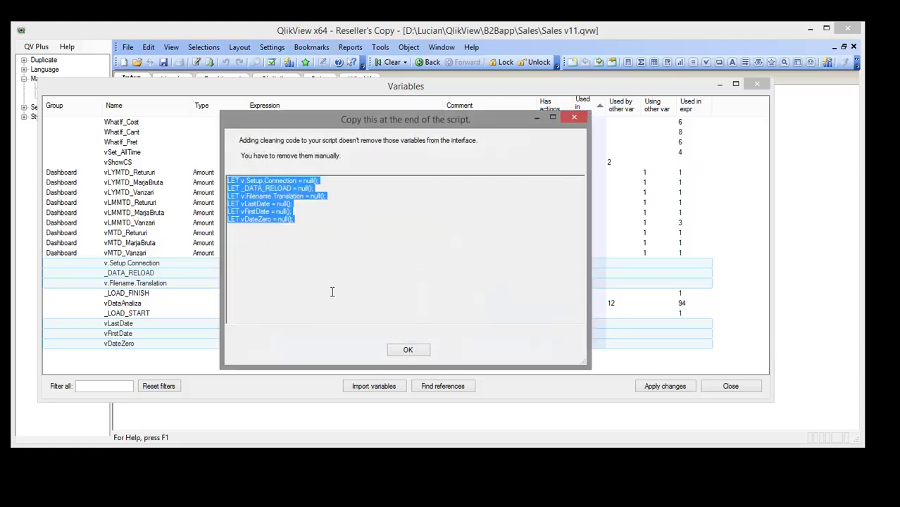
pyautogui.click(407, 350)
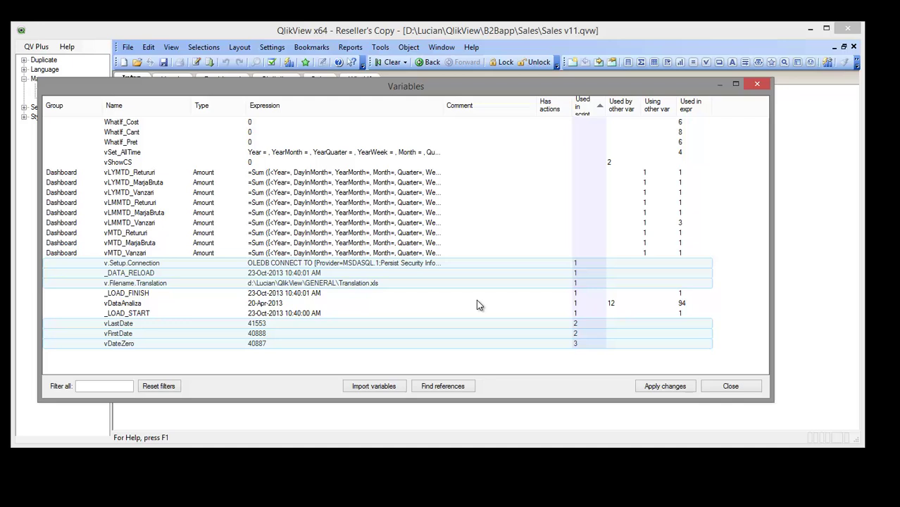
pyautogui.press('Delete')
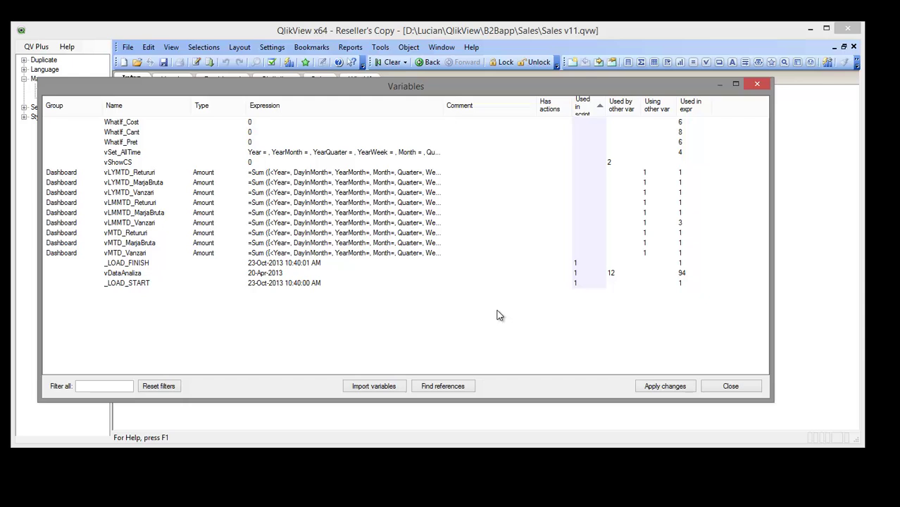
# Step: Recount references, delete vShowCS, apply changes without saving, and close the Variables manager
pyautogui.click(463, 393)
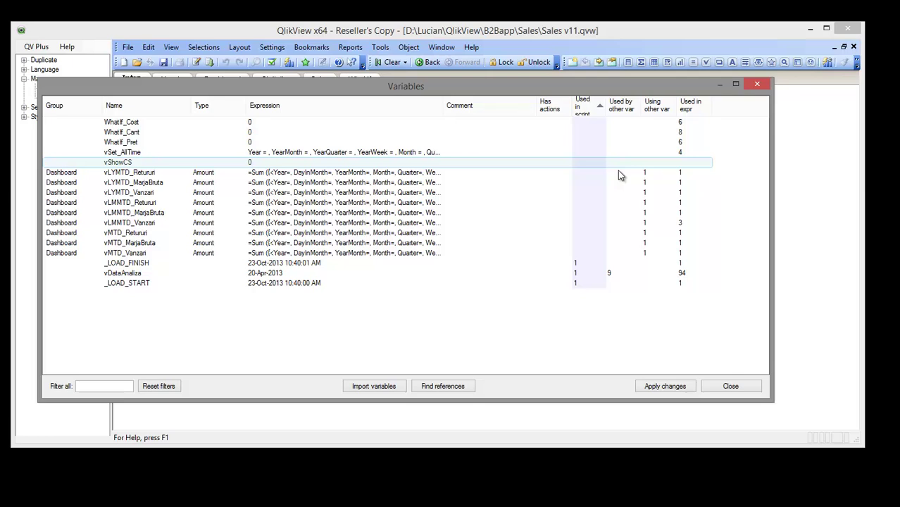
pyautogui.press('Delete')
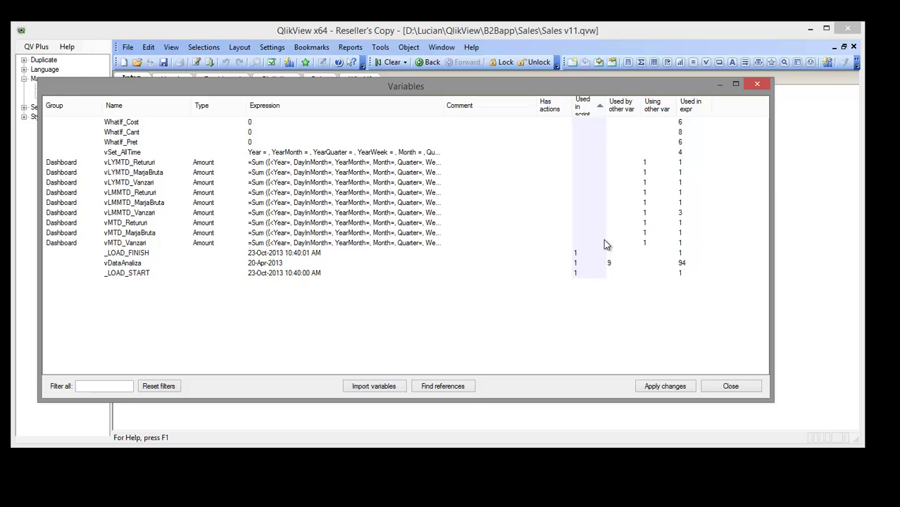
pyautogui.click(670, 384)
pyautogui.click(461, 305)
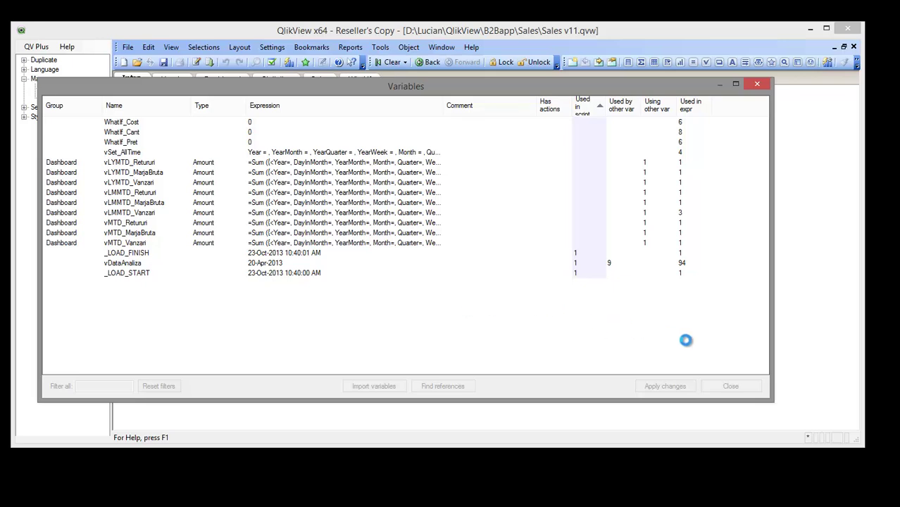
pyautogui.click(730, 385)
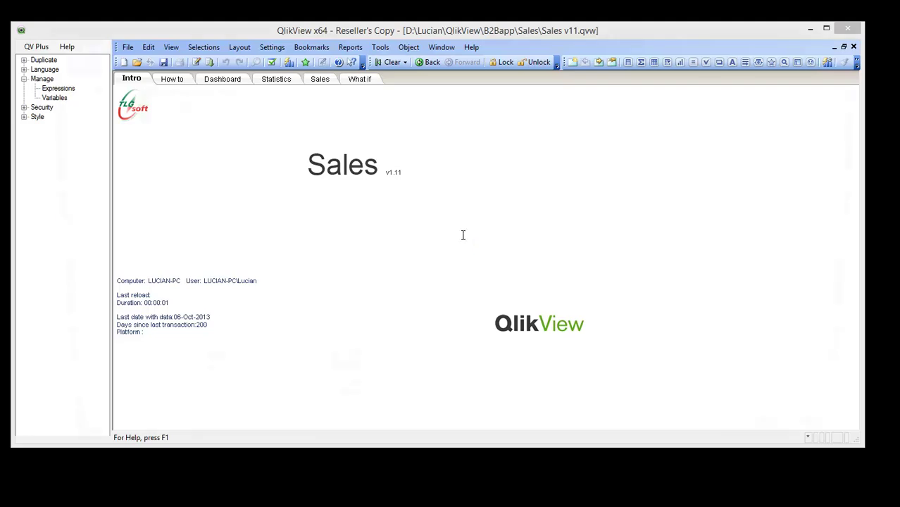
# Step: Paste the six LET … = null() lines after ENDIF in the Finish script tab and accept
pyautogui.click(209, 85)
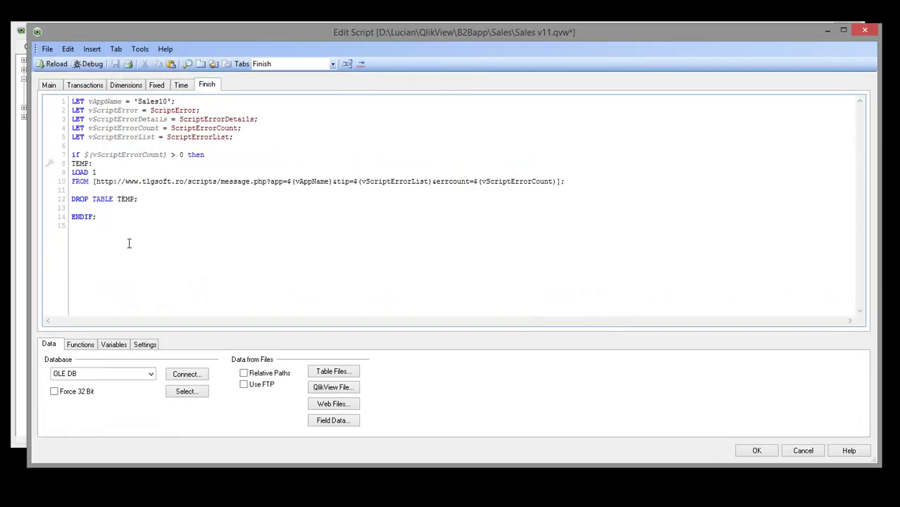
pyautogui.press('Return')
pyautogui.hotkey('ctrl', 'v')
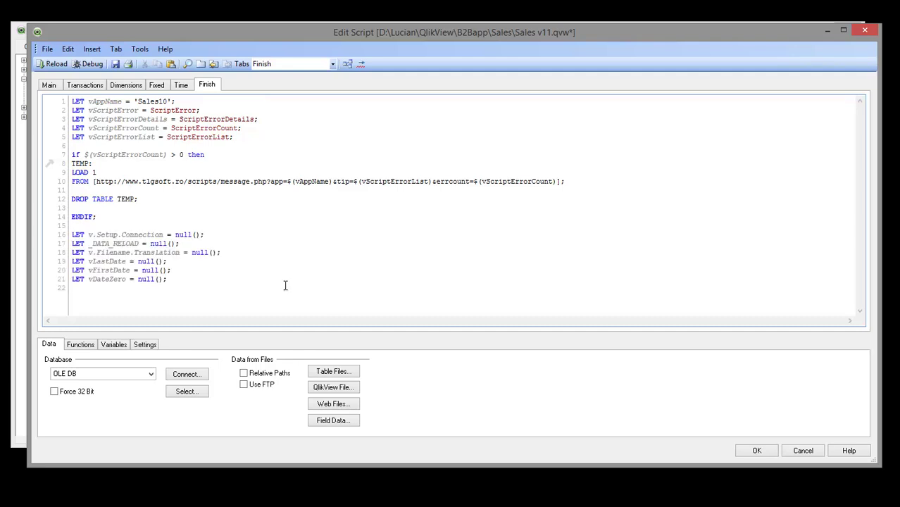
pyautogui.click(757, 449)
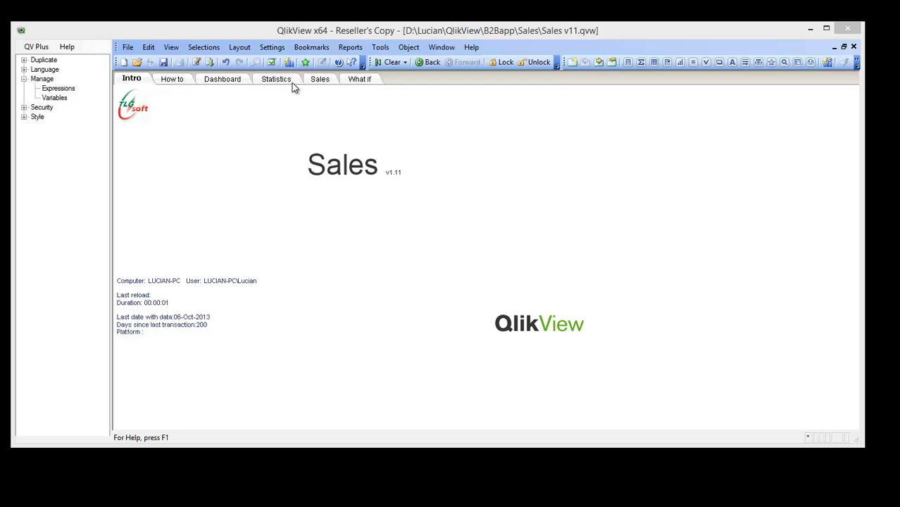
# Step: Review the remaining variables, like _LOAD_START and vDataAnaliza, in Settings > Variable Overview
pyautogui.click(272, 47)
pyautogui.click(288, 100)
pyautogui.moveTo(522, 176)
pyautogui.mouseDown()
pyautogui.moveTo(525, 209)
pyautogui.moveTo(532, 169)
pyautogui.mouseUp()
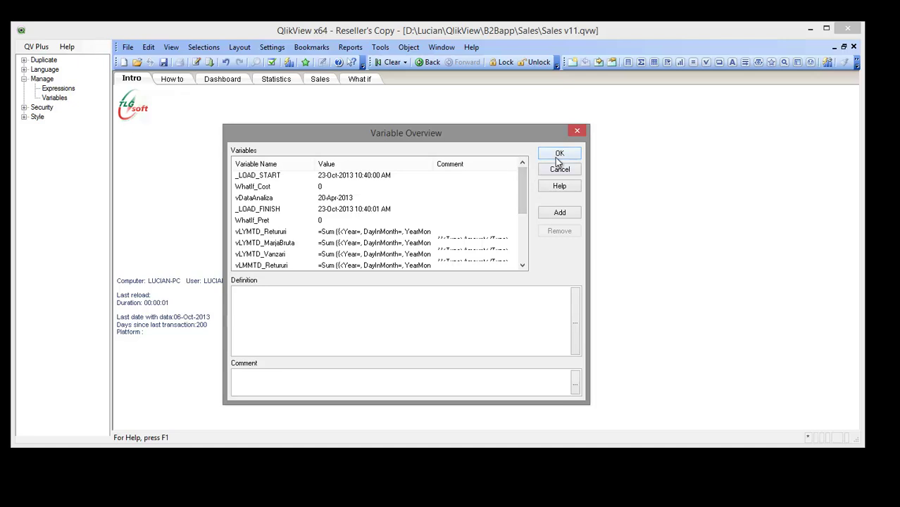